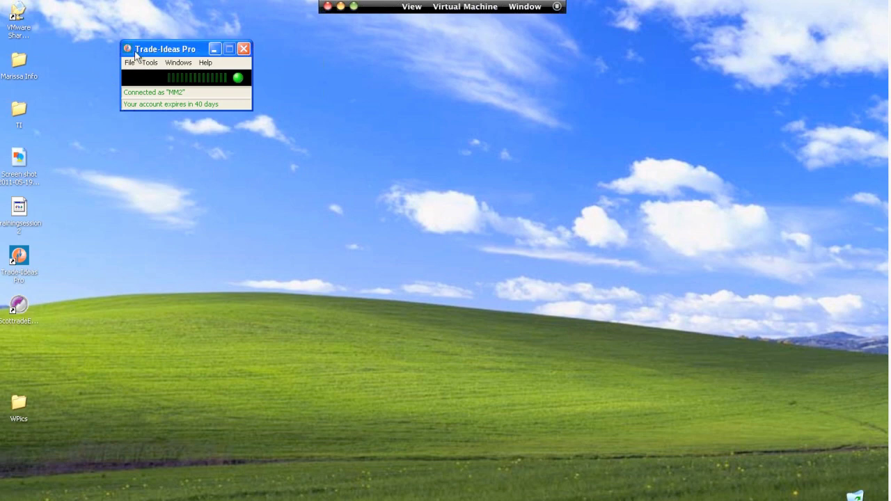
{"action": "left_click_drag", "start_coordinate": [137, 49], "coordinate": [174, 52]}
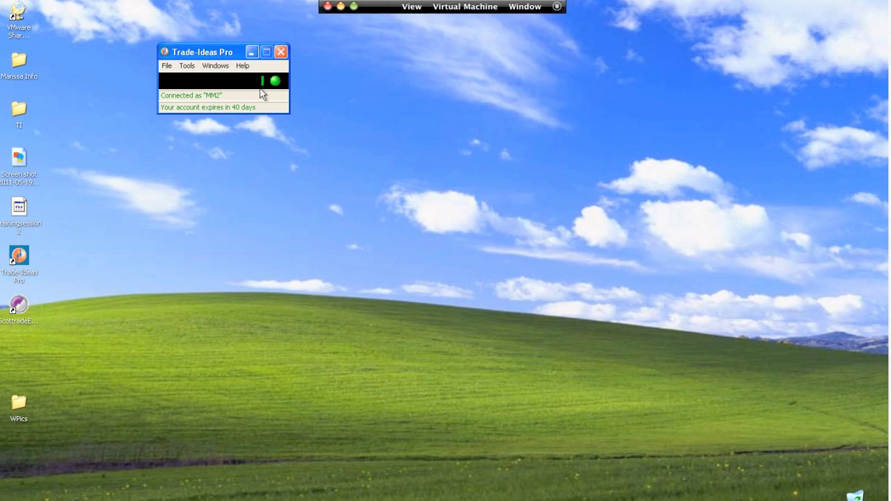
{"action": "left_click", "coordinate": [162, 72]}
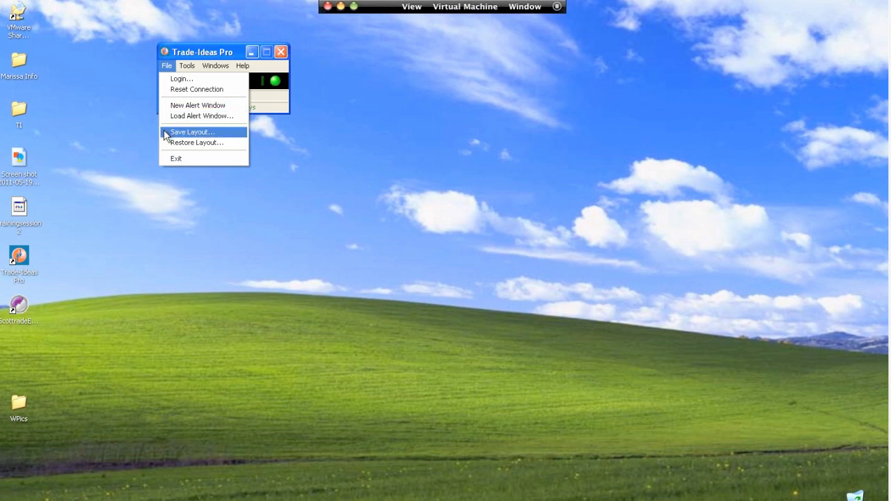
{"action": "left_click", "coordinate": [166, 159]}
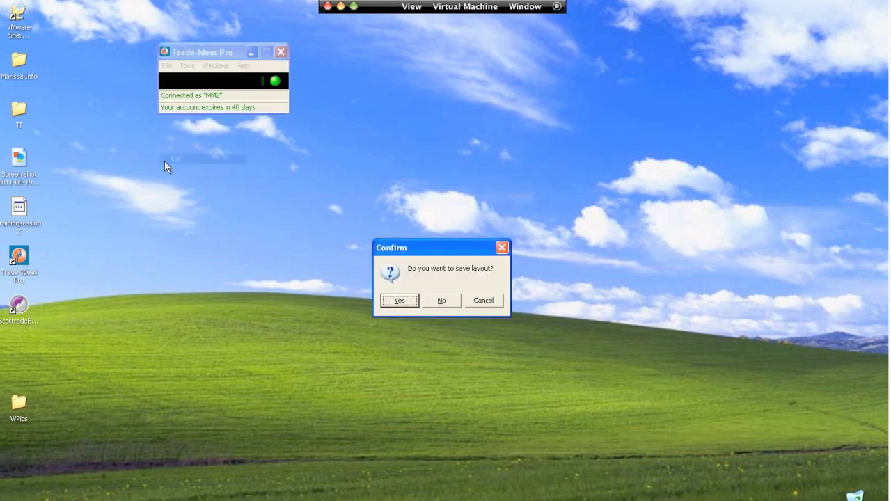
{"action": "left_click", "coordinate": [478, 304]}
Create a new alert window and place it beside the main Trade-Ideas Pro window
{"action": "left_click", "coordinate": [168, 66]}
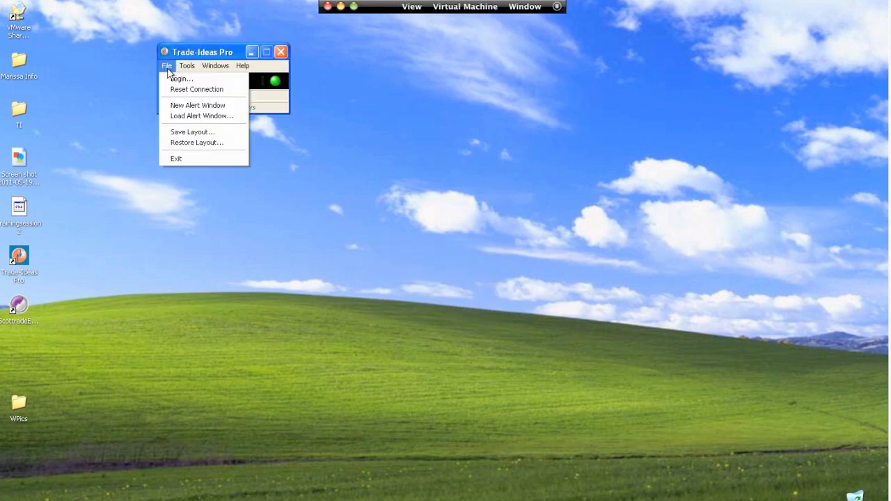
{"action": "left_click", "coordinate": [172, 106]}
{"action": "left_click_drag", "start_coordinate": [265, 27], "coordinate": [538, 136]}
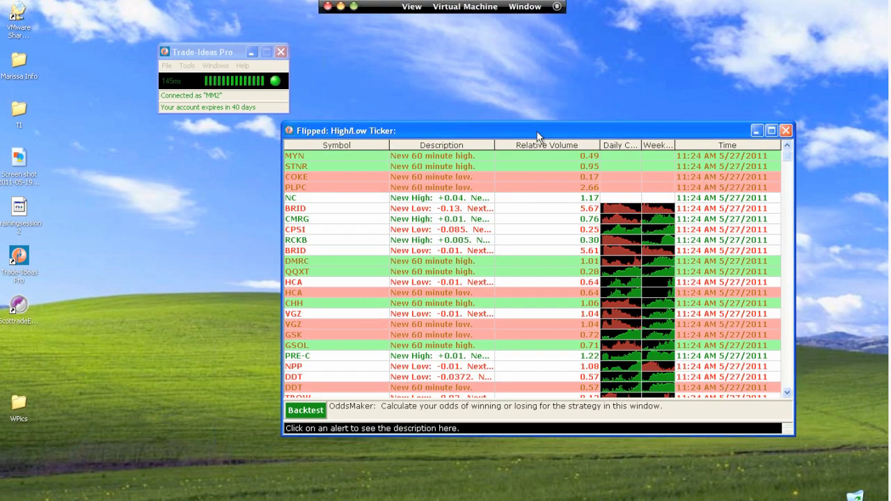
{"action": "left_click_drag", "start_coordinate": [376, 131], "coordinate": [414, 78]}
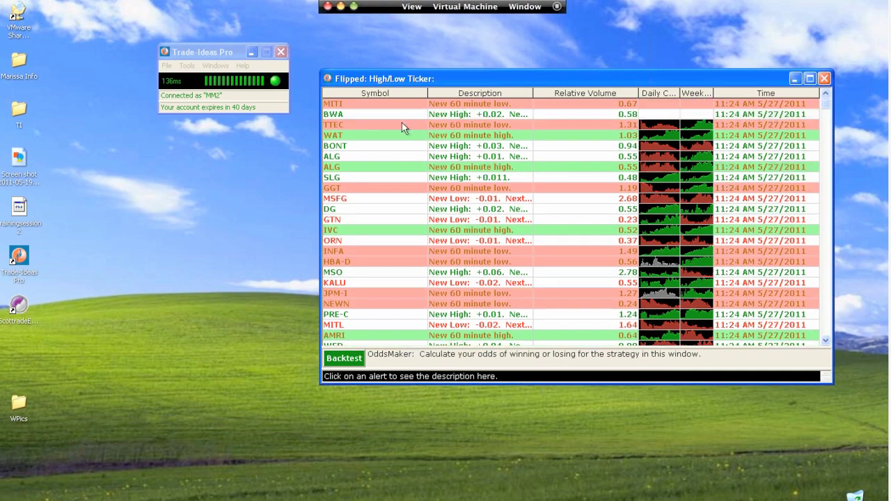
Open the alert configuration for the new High/Low Ticker window and expand the preconfigured strategies
{"action": "right_click", "coordinate": [401, 123]}
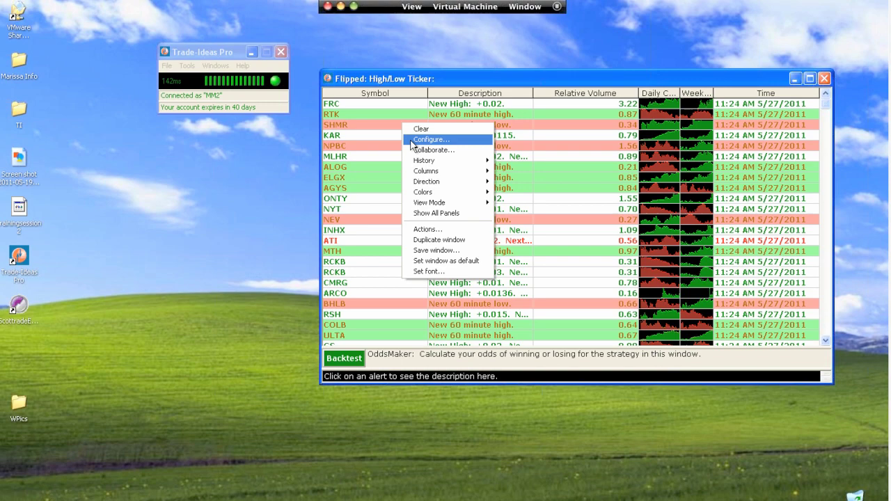
{"action": "left_click", "coordinate": [411, 141]}
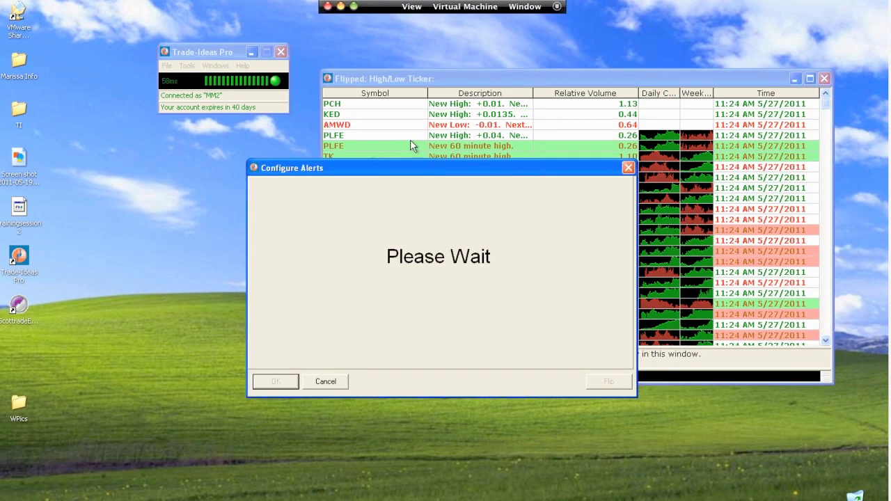
{"action": "left_click_drag", "start_coordinate": [456, 166], "coordinate": [577, 142]}
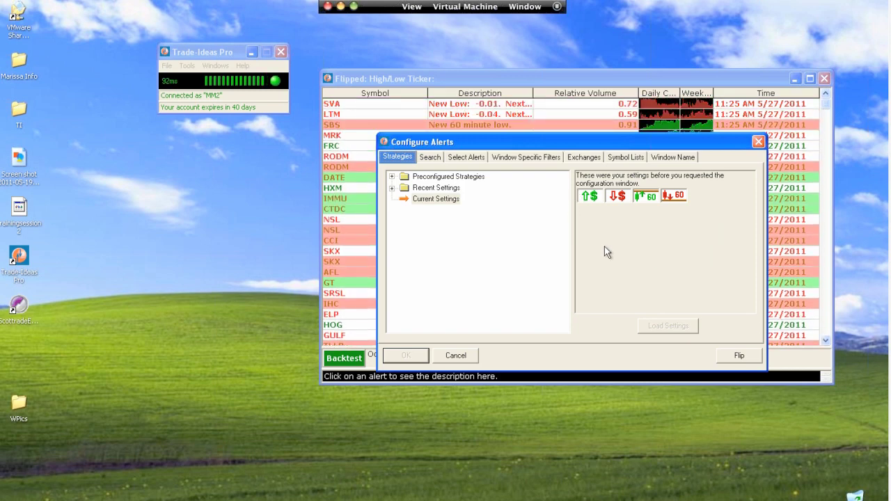
{"action": "left_click", "coordinate": [392, 177]}
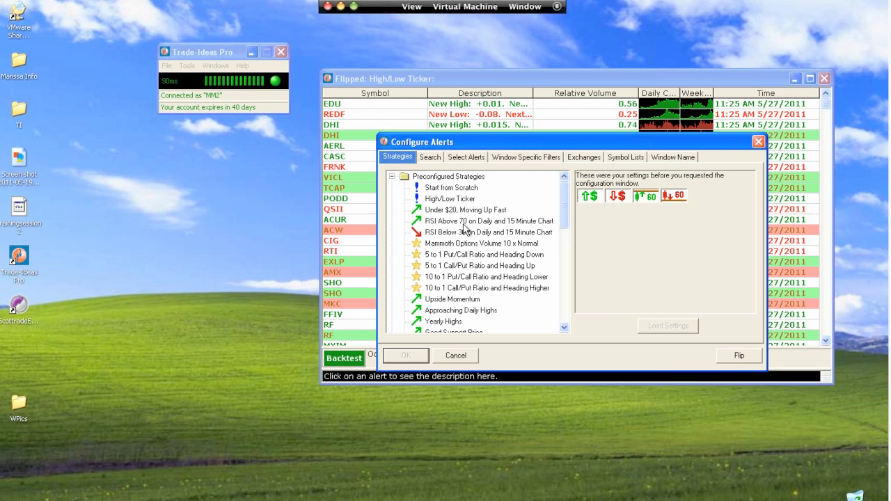
Preview the descriptions of the High/Low Ticker, Upside Momentum and Yearly Highs strategies
{"action": "left_click", "coordinate": [450, 199]}
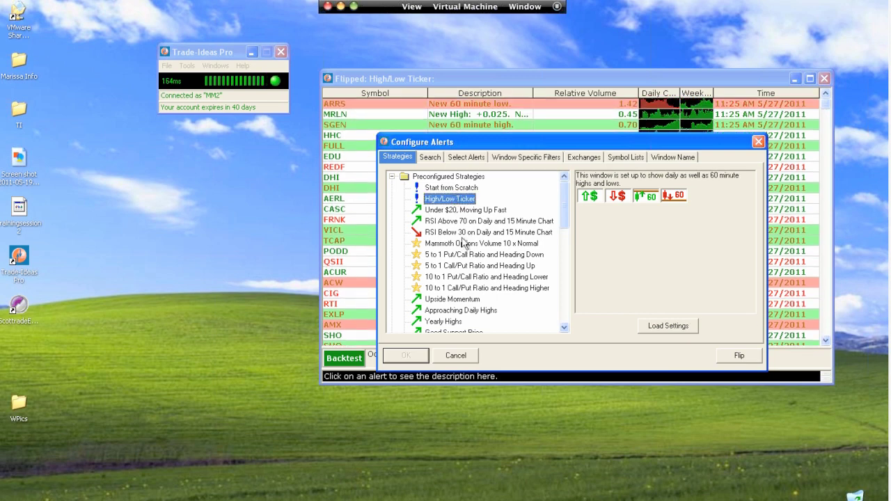
{"action": "left_click", "coordinate": [454, 300]}
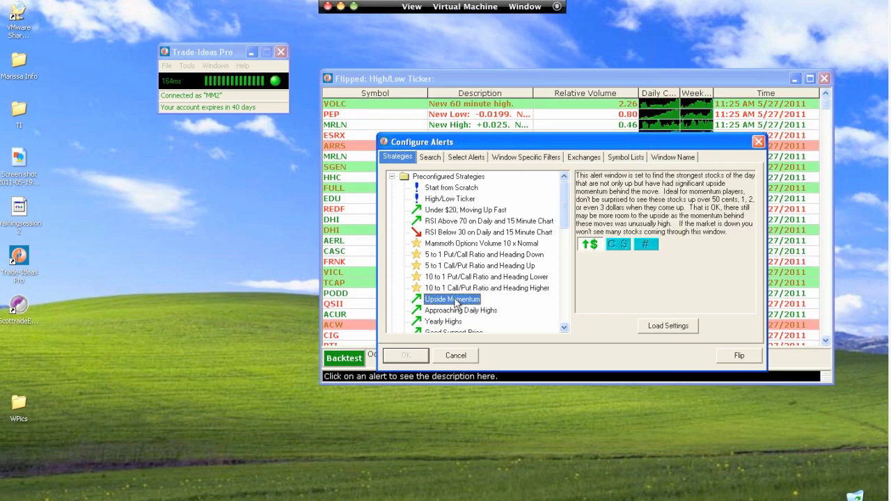
{"action": "left_click", "coordinate": [447, 322]}
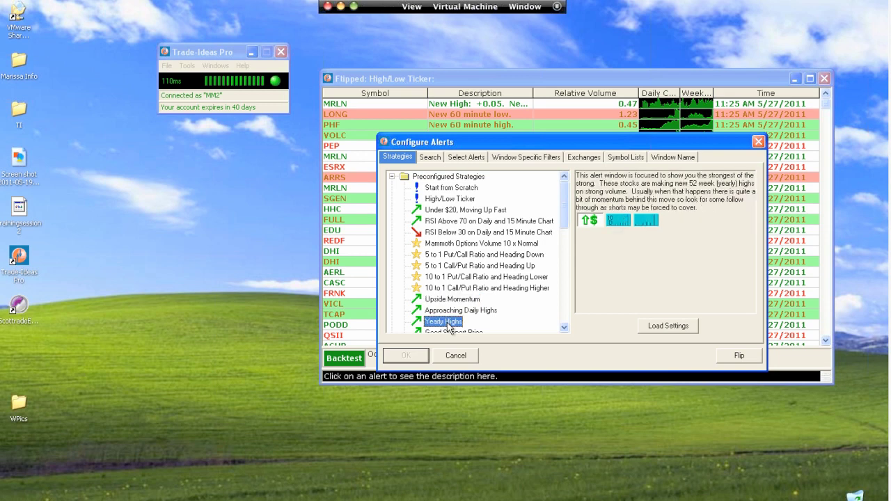
Load the preconfigured strategy "Under $20, Moving Up Fast" and apply it to the alert window
{"action": "left_click", "coordinate": [446, 211]}
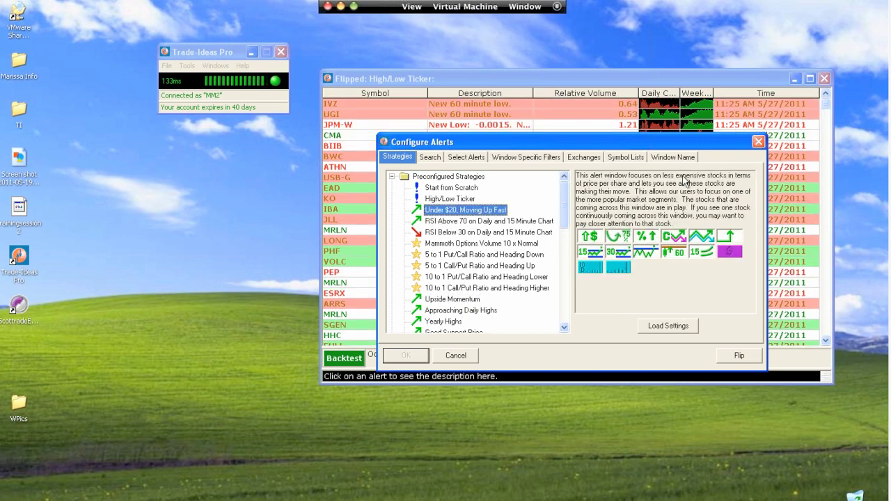
{"action": "left_click", "coordinate": [676, 331]}
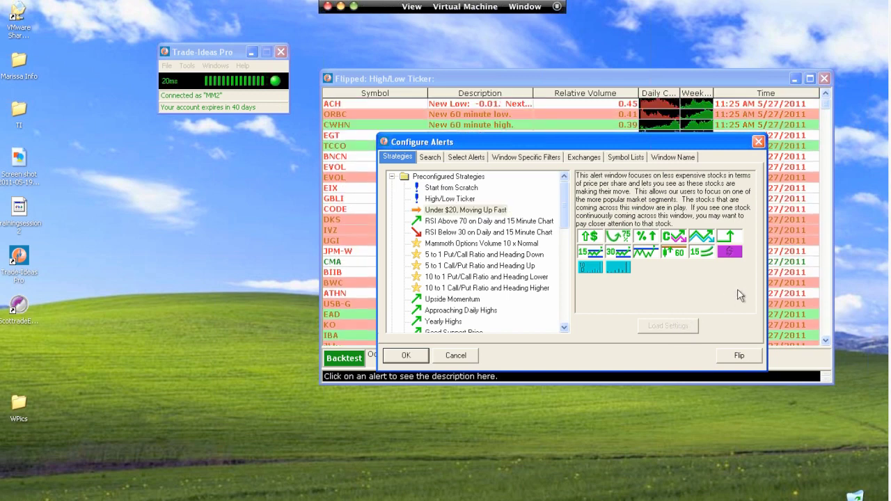
{"action": "left_click", "coordinate": [424, 357]}
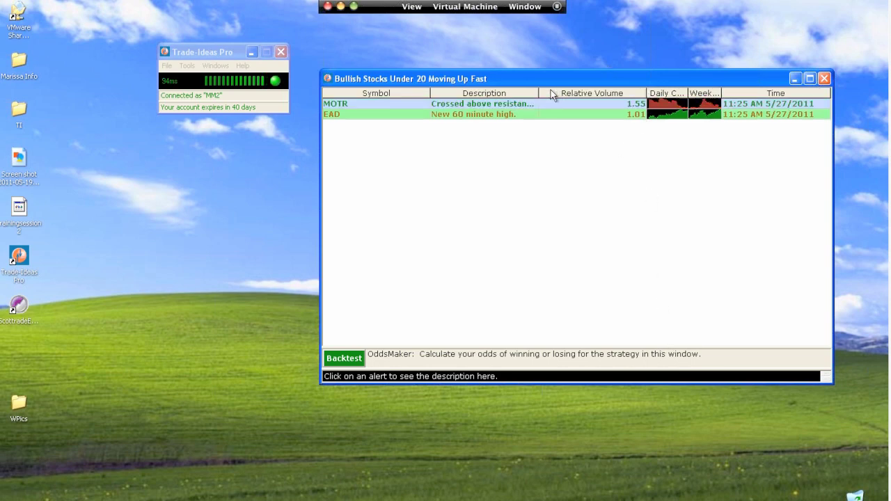
Reposition the Bullish Stocks Under 20 Moving Up Fast window, make it smaller and widen its columns to fit
{"action": "right_click", "coordinate": [543, 111]}
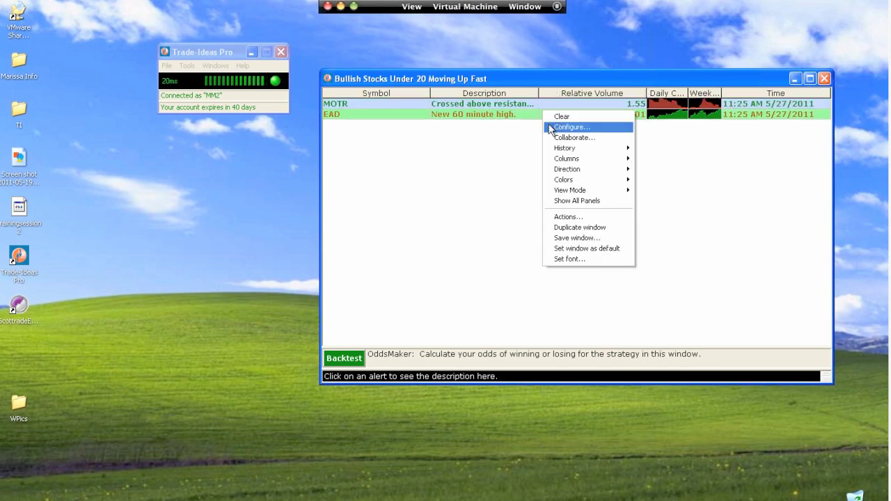
{"action": "left_click", "coordinate": [462, 105]}
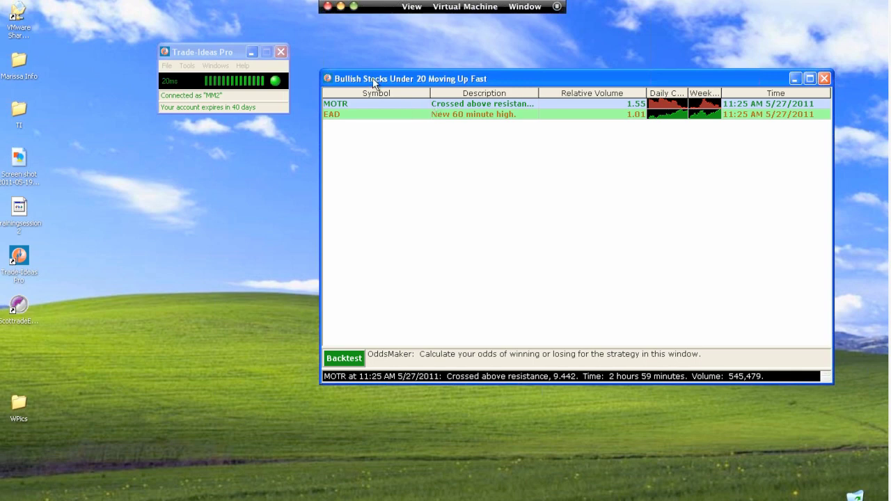
{"action": "left_click_drag", "start_coordinate": [375, 82], "coordinate": [360, 94]}
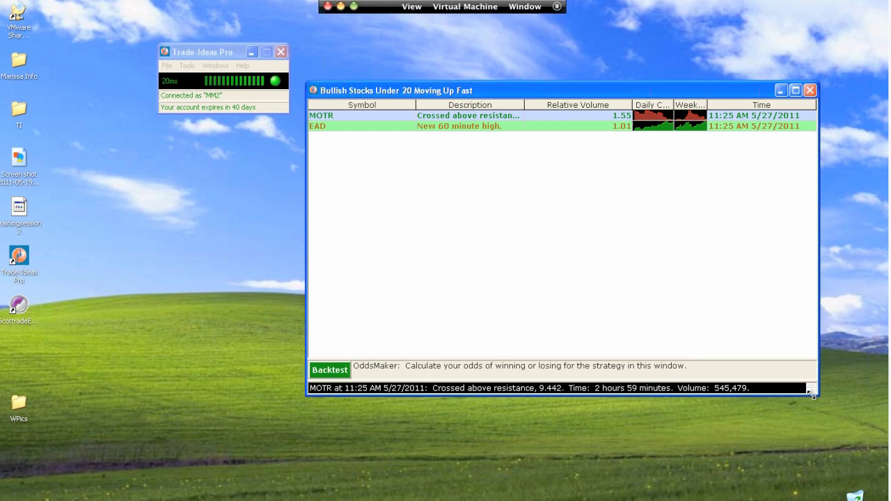
{"action": "left_click_drag", "start_coordinate": [812, 394], "coordinate": [701, 297]}
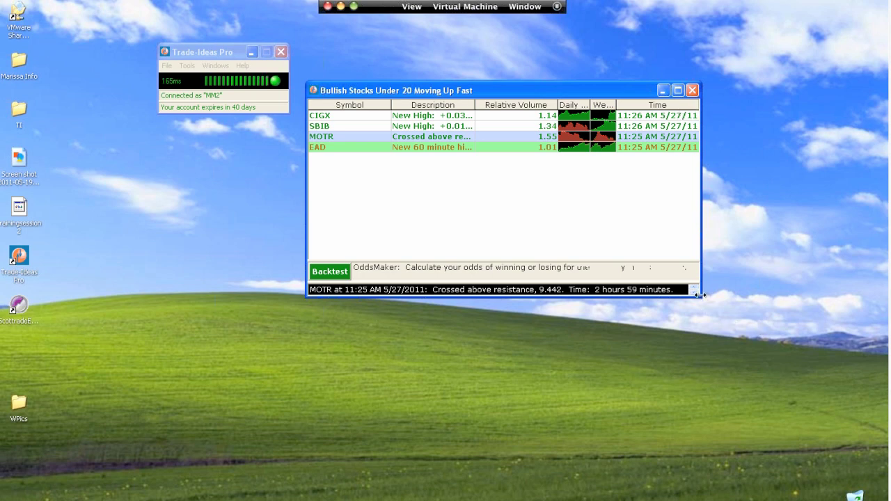
{"action": "left_click_drag", "start_coordinate": [700, 294], "coordinate": [711, 345]}
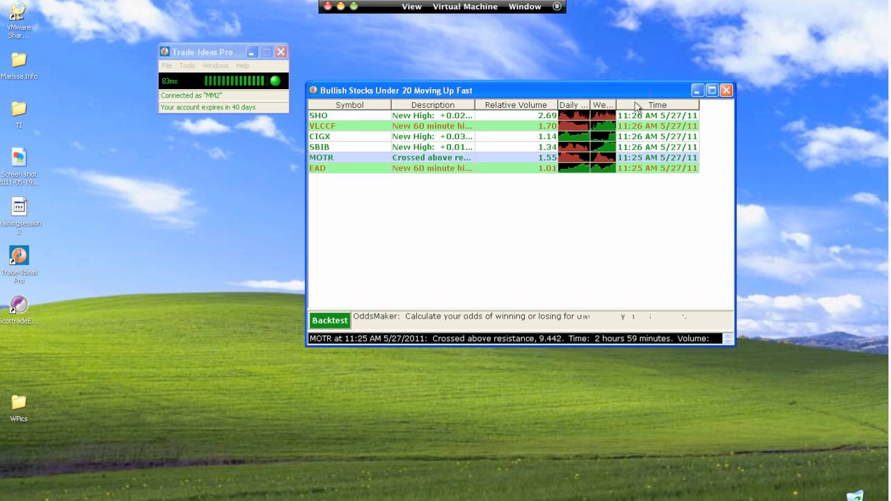
{"action": "left_click_drag", "start_coordinate": [617, 105], "coordinate": [636, 106]}
Open the bullish stocks window's alert configuration and review the list of recent settings
{"action": "right_click", "coordinate": [514, 120]}
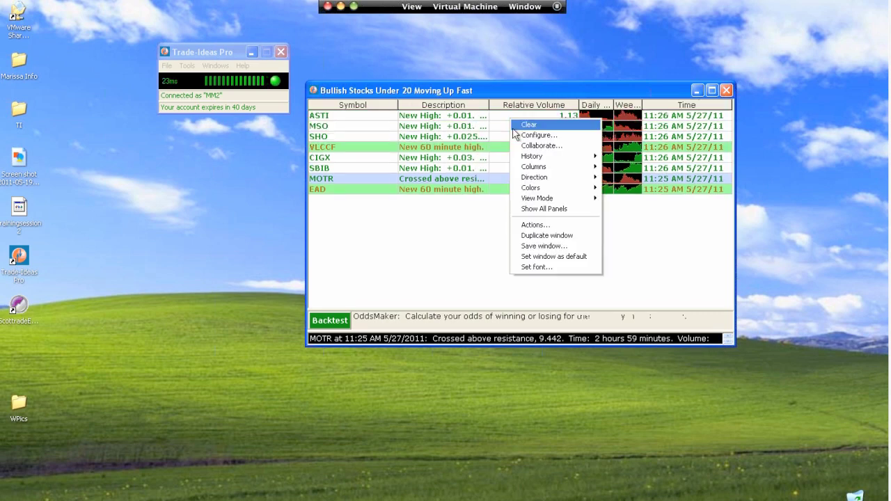
{"action": "left_click", "coordinate": [513, 133]}
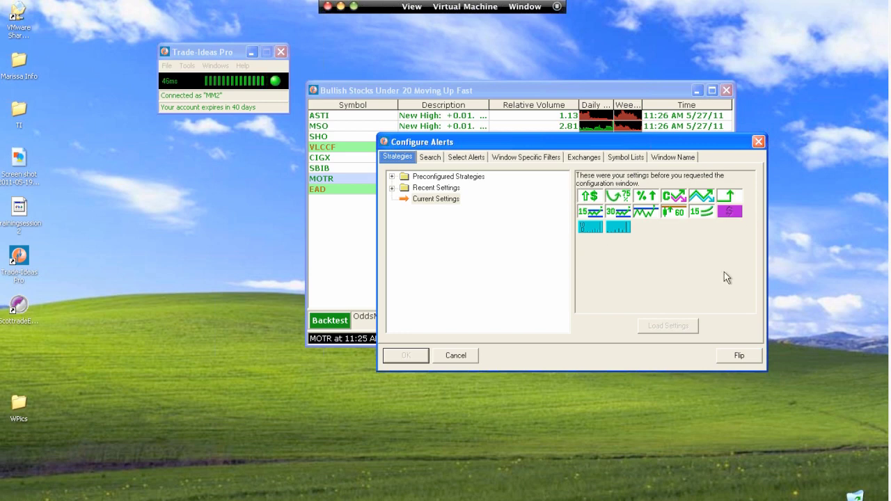
{"action": "left_click", "coordinate": [392, 188]}
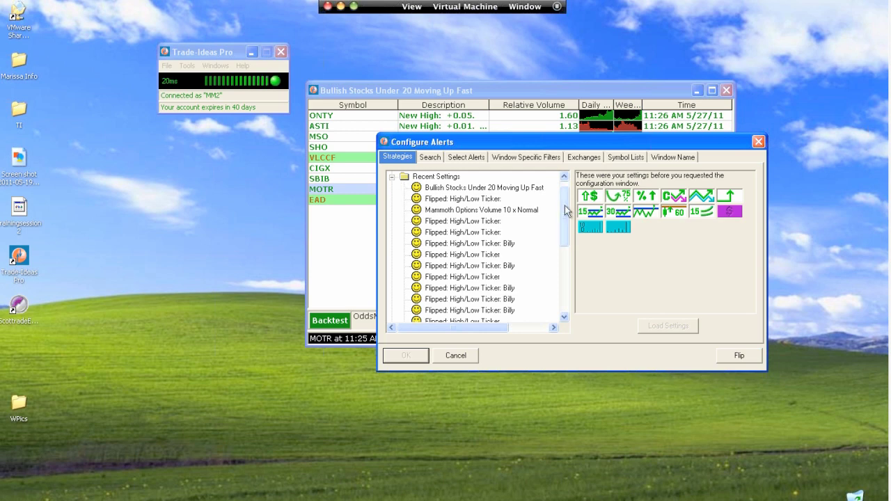
{"action": "scroll", "coordinate": [566, 199], "scroll_direction": "up", "scroll_amount": 1}
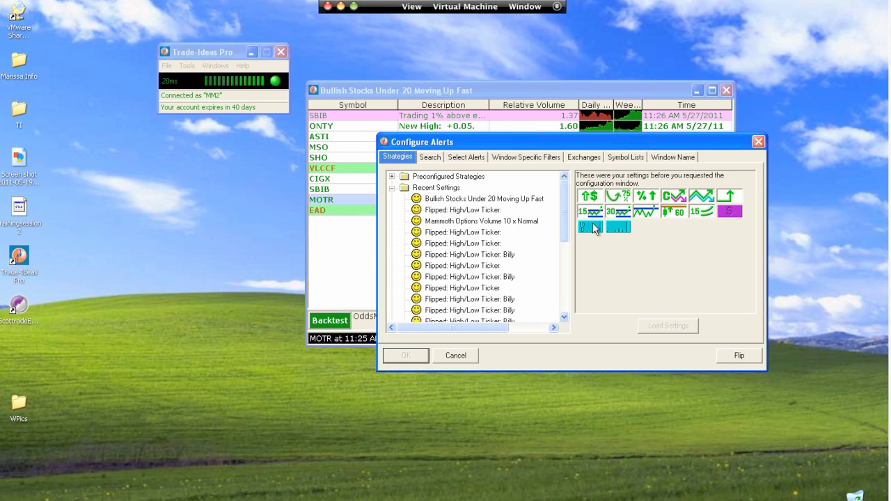
{"action": "mouse_move", "coordinate": [564, 217]}
{"action": "left_mouse_down"}
{"action": "mouse_move", "coordinate": [564, 287]}
{"action": "mouse_move", "coordinate": [566, 209]}
{"action": "left_mouse_up"}
{"action": "left_click", "coordinate": [392, 187]}
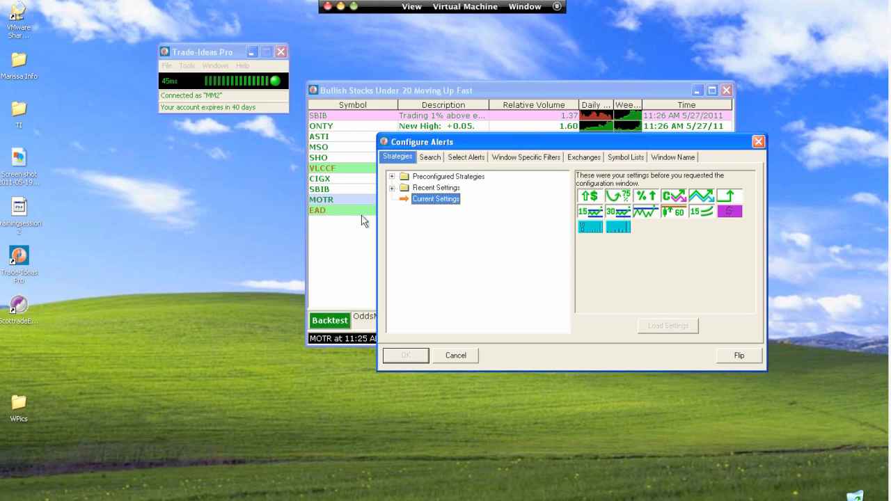
Search all alerts and filters for "rsi" and clear the search terms
{"action": "left_click", "coordinate": [437, 162]}
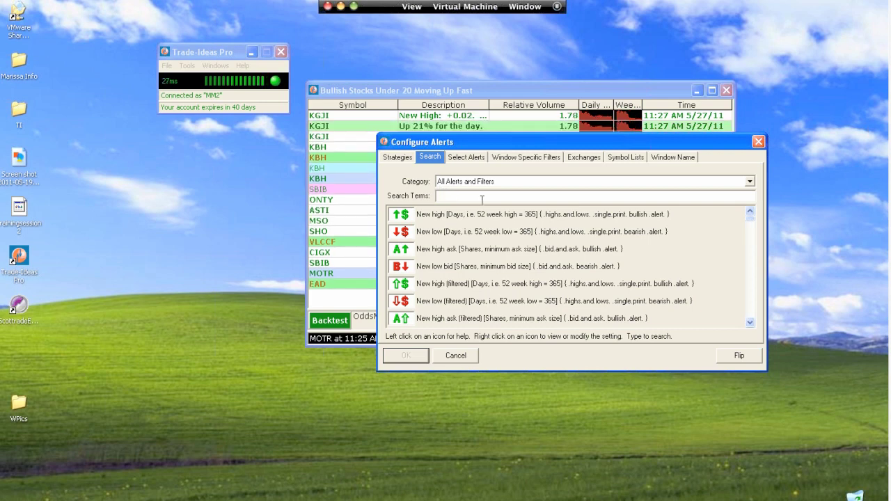
{"action": "type", "text": "rsi"}
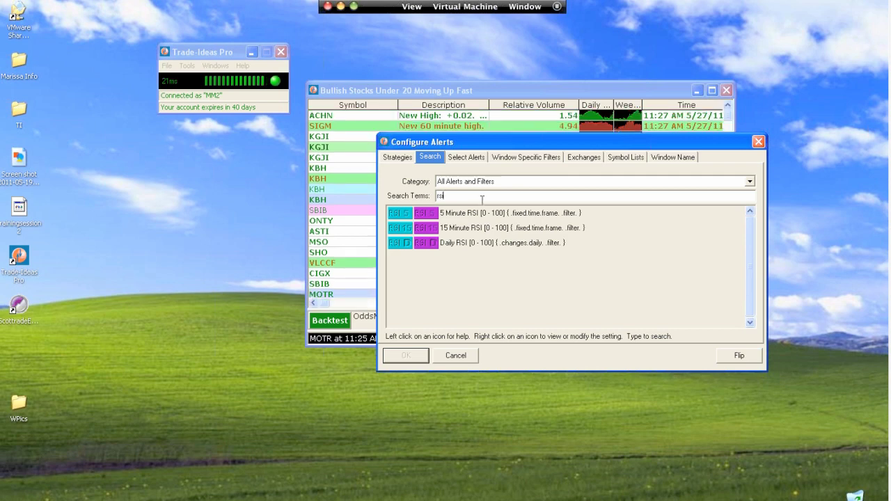
{"action": "key", "text": "BackSpace"}
{"action": "key", "text": "BackSpace"}
{"action": "key", "text": "BackSpace"}
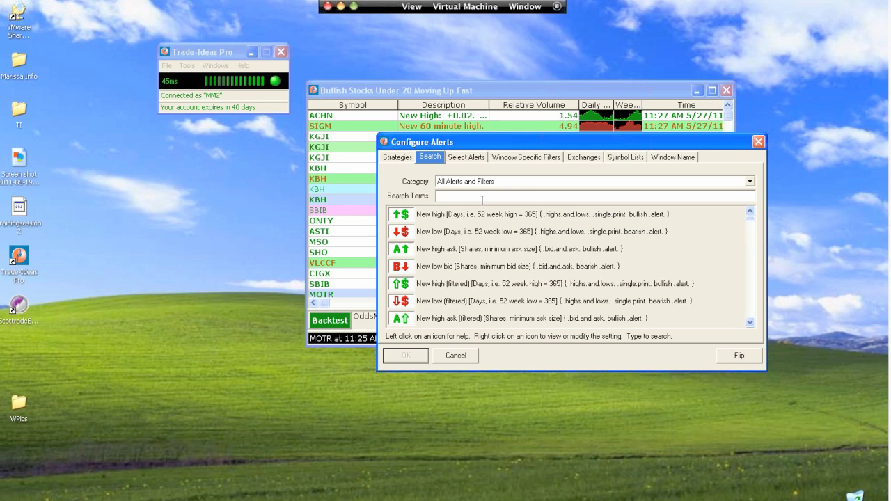
Search all alerts and filters for "new high" and empty the search terms again
{"action": "type", "text": "ne"}
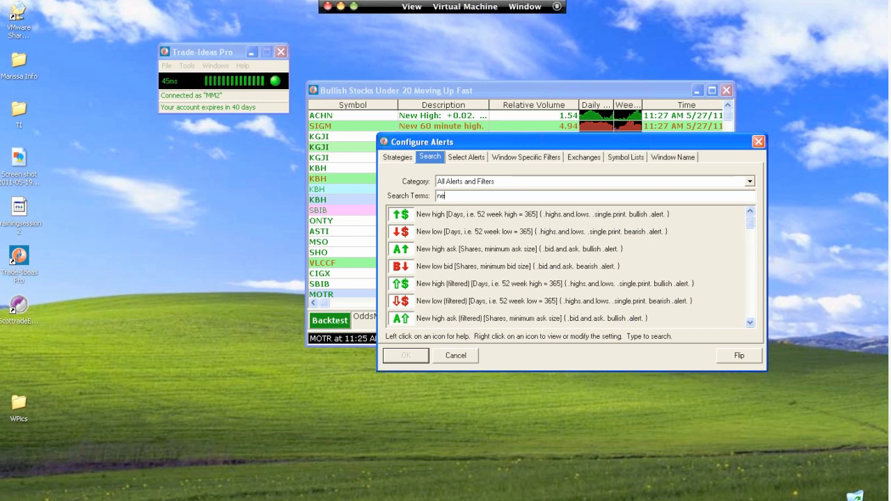
{"action": "type", "text": "w high"}
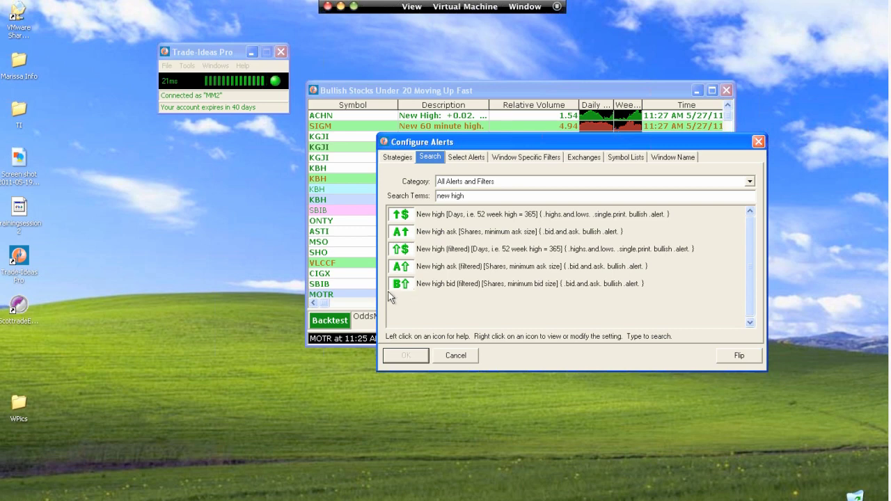
{"action": "key", "text": "BackSpace"}
{"action": "key", "text": "BackSpace"}
{"action": "key", "text": "BackSpace"}
{"action": "key", "text": "BackSpace"}
{"action": "key", "text": "BackSpace"}
{"action": "key", "text": "BackSpace"}
{"action": "key", "text": "BackSpace"}
{"action": "key", "text": "BackSpace"}
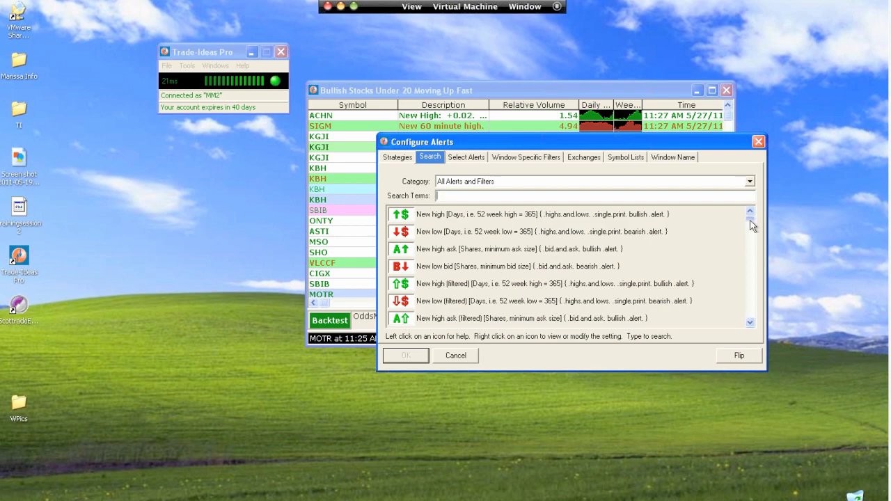
Browse the full list of alerts and filters and close the configuration without applying anything
{"action": "scroll", "coordinate": [751, 225], "scroll_direction": "down", "scroll_amount": 2}
{"action": "scroll", "coordinate": [752, 225], "scroll_direction": "down", "scroll_amount": 1}
{"action": "left_click_drag", "start_coordinate": [752, 225], "coordinate": [746, 289]}
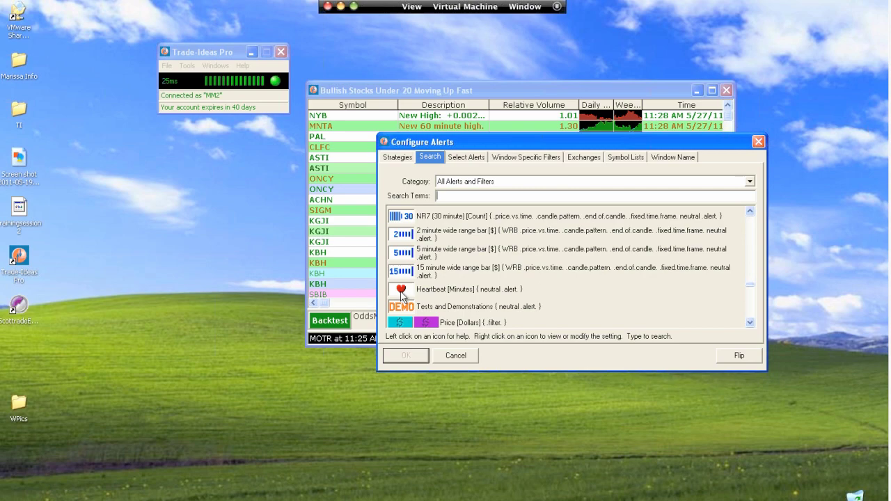
{"action": "key", "text": "Escape"}
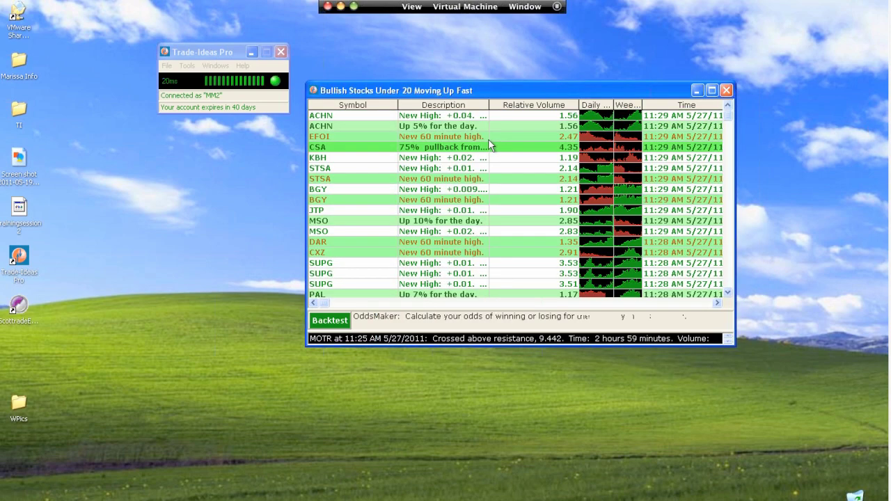
Reopen the bullish stocks window's alert configuration and view the searchable list of all alerts and filters
{"action": "right_click", "coordinate": [489, 140]}
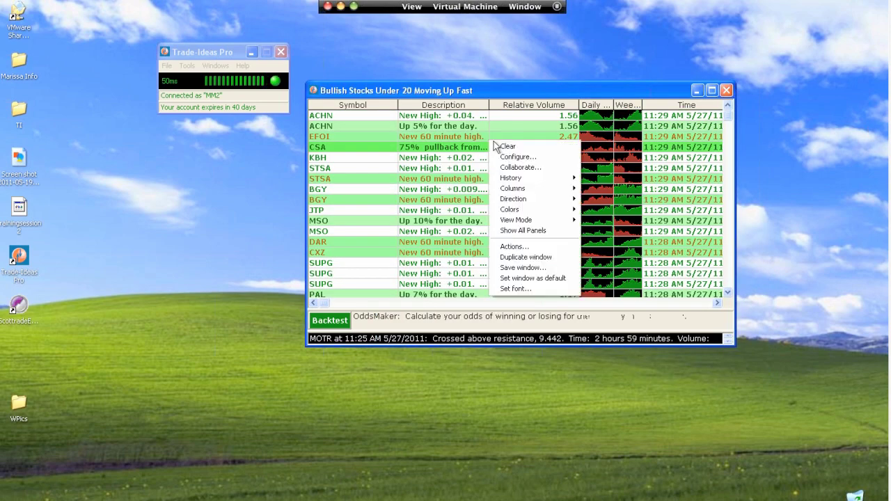
{"action": "left_click", "coordinate": [498, 157]}
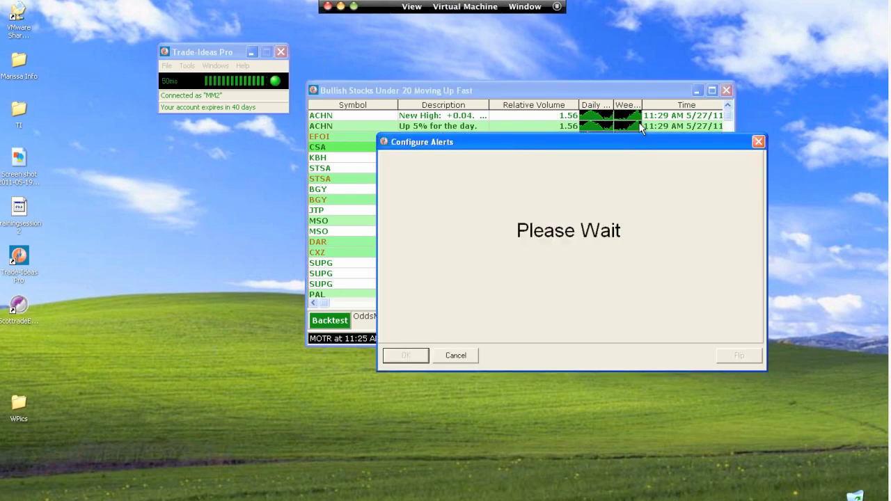
{"action": "left_click", "coordinate": [461, 157]}
{"action": "left_click", "coordinate": [429, 158]}
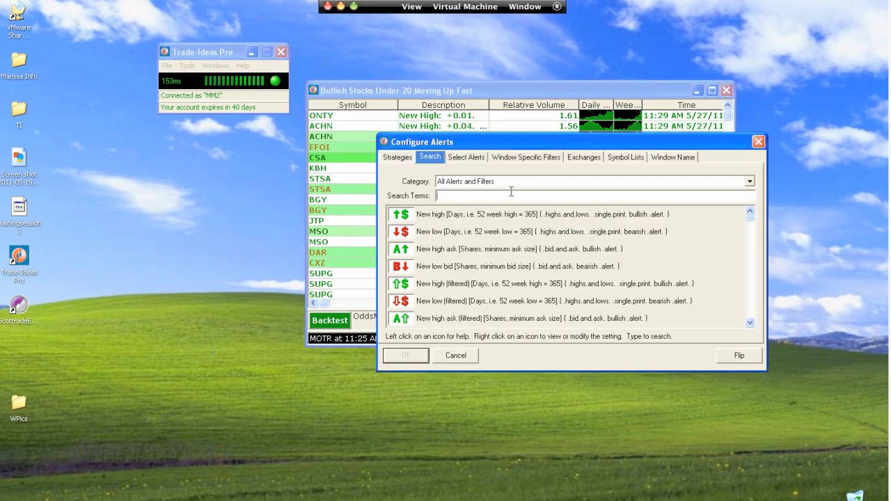
Review the selectable alerts, from New high down to % up for the day, and return to the start of the list
{"action": "left_click", "coordinate": [466, 157]}
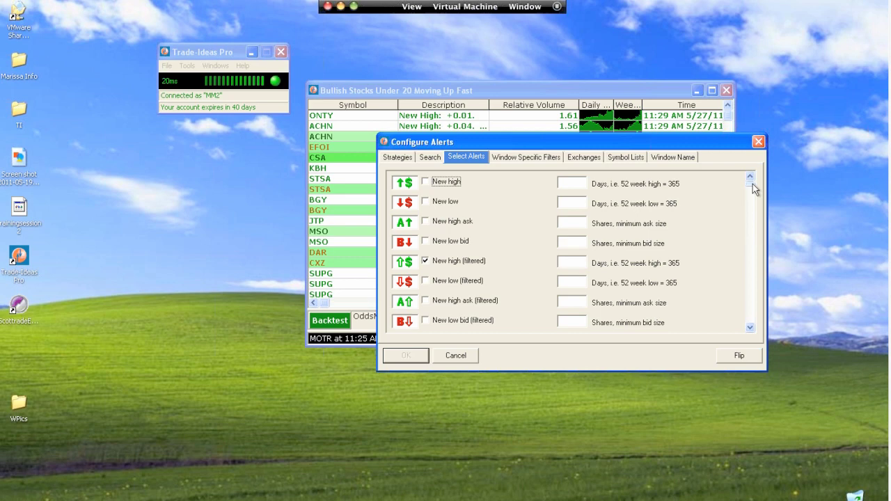
{"action": "left_click_drag", "start_coordinate": [753, 184], "coordinate": [753, 186]}
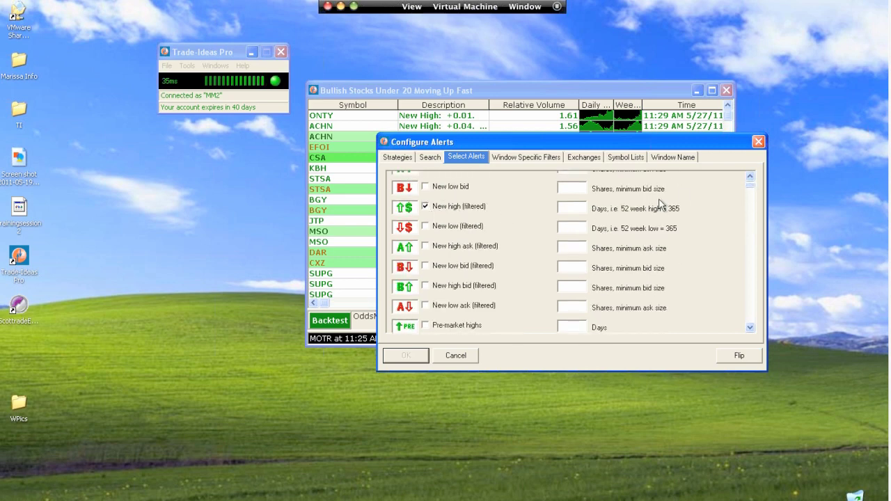
{"action": "left_click_drag", "start_coordinate": [747, 185], "coordinate": [750, 200]}
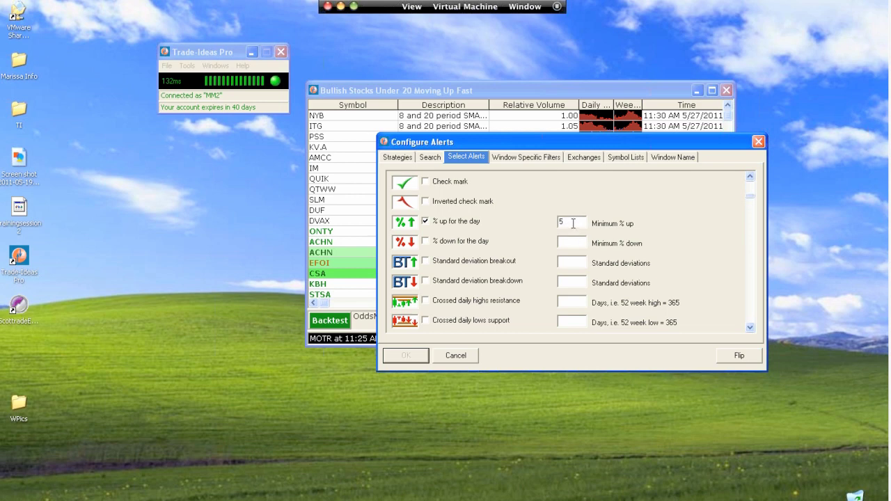
{"action": "left_click_drag", "start_coordinate": [749, 202], "coordinate": [751, 183]}
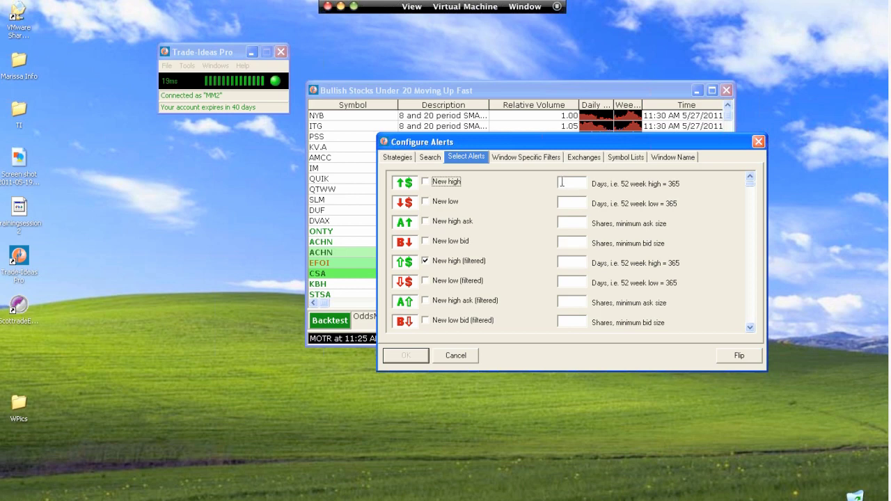
{"action": "mouse_move", "coordinate": [747, 189]}
{"action": "left_mouse_down"}
{"action": "mouse_move", "coordinate": [750, 206]}
{"action": "mouse_move", "coordinate": [751, 176]}
{"action": "left_mouse_up"}
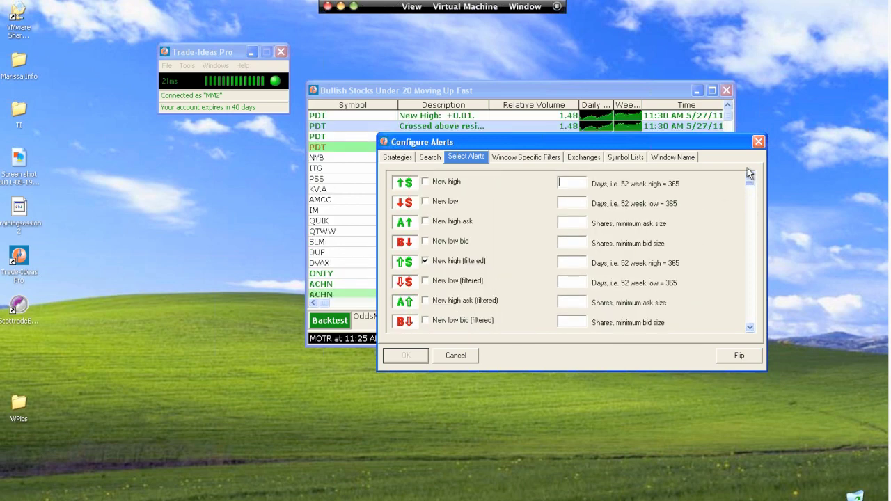
Examine the minimum and maximum values of the window-specific filters, from price through the volume filters
{"action": "left_click", "coordinate": [526, 156]}
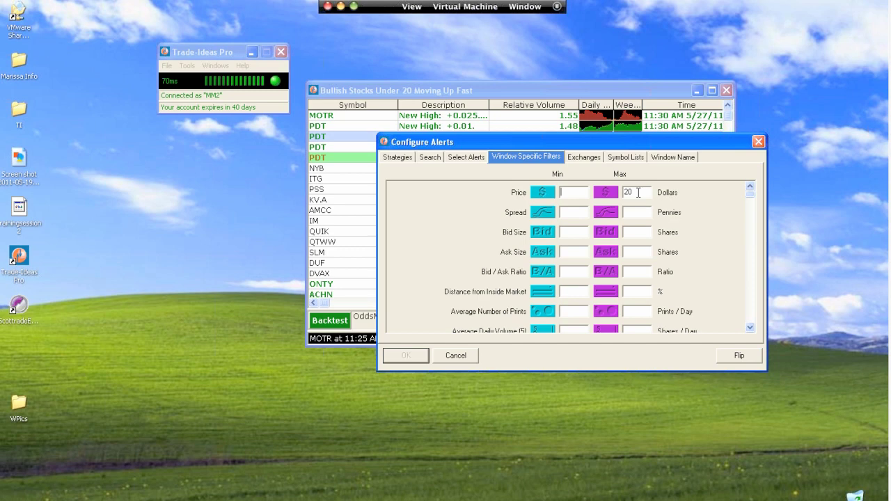
{"action": "left_click", "coordinate": [638, 192]}
{"action": "scroll", "coordinate": [752, 202], "scroll_direction": "down", "scroll_amount": 4}
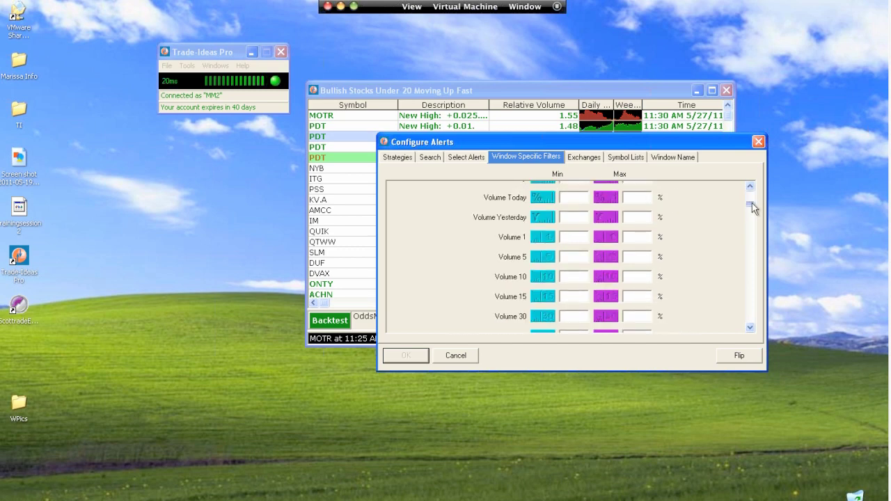
{"action": "scroll", "coordinate": [752, 203], "scroll_direction": "up", "scroll_amount": 2}
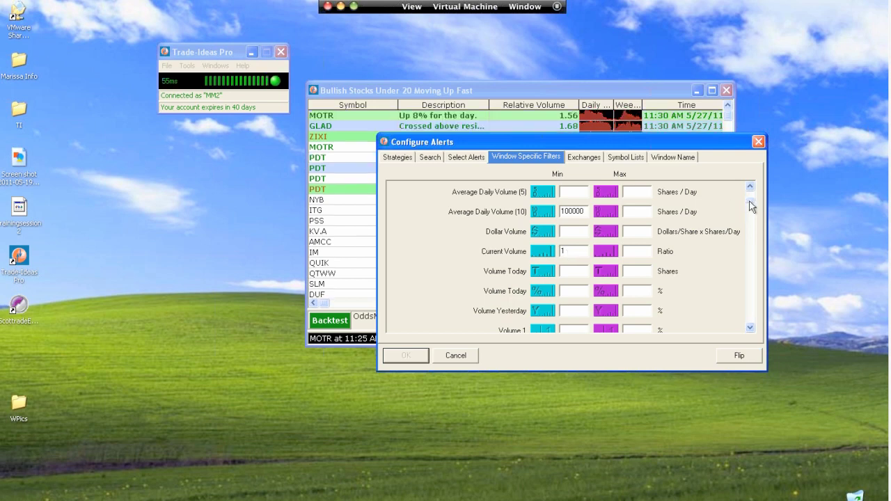
{"action": "scroll", "coordinate": [752, 207], "scroll_direction": "up", "scroll_amount": 3}
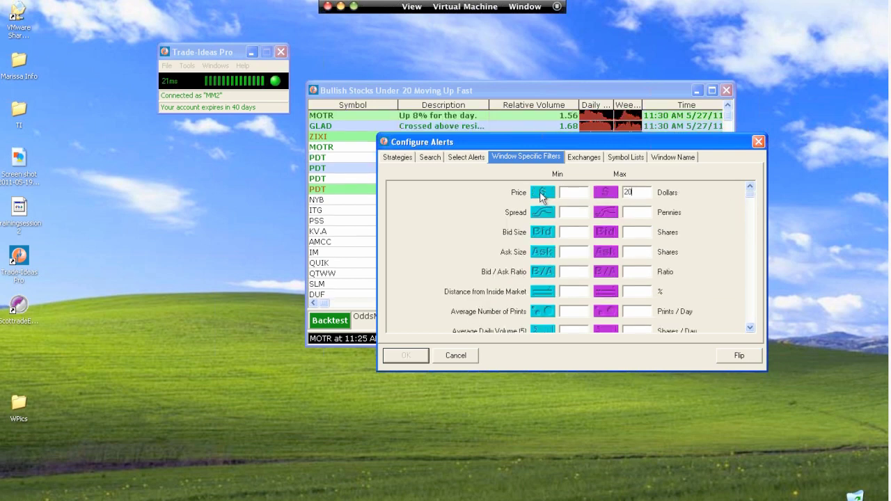
Open the online help definition of the New high alert, read it and close the help page
{"action": "left_click", "coordinate": [462, 155]}
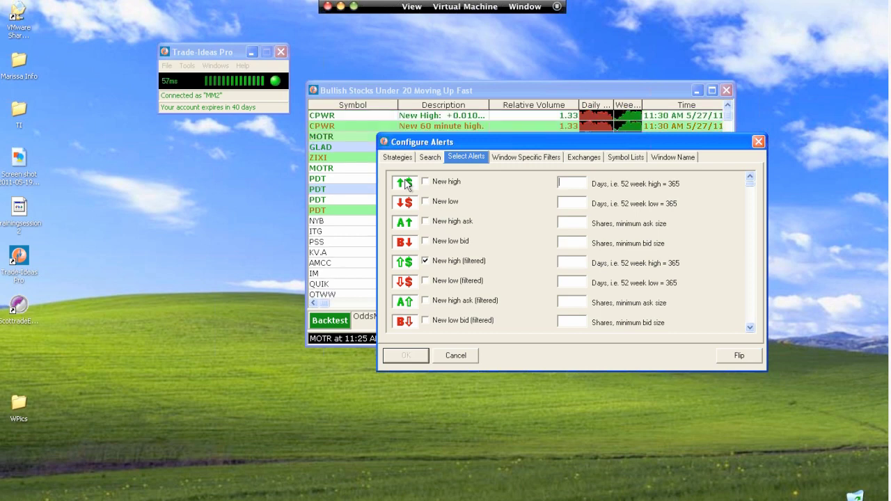
{"action": "left_click", "coordinate": [406, 183]}
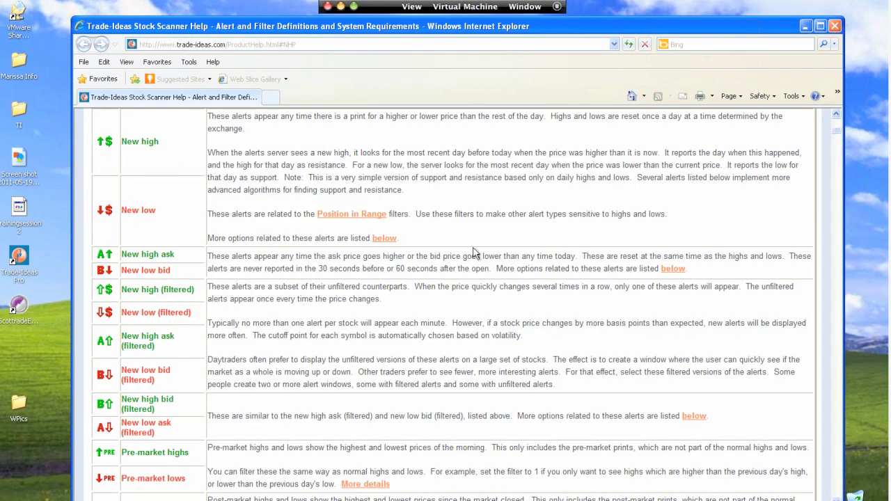
{"action": "left_click", "coordinate": [835, 25]}
Open the online help definition of the minimum Price filter, read the filter descriptions and close the help page
{"action": "left_click", "coordinate": [527, 156]}
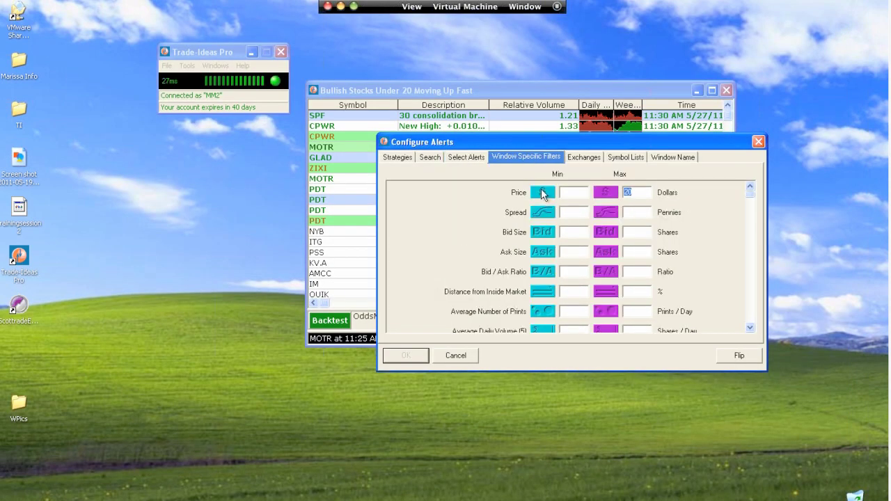
{"action": "left_click", "coordinate": [543, 193]}
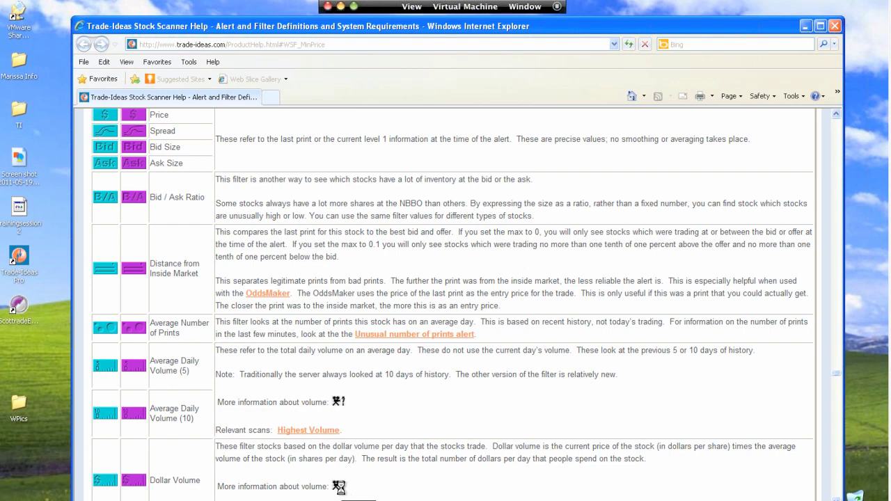
{"action": "left_click", "coordinate": [339, 487]}
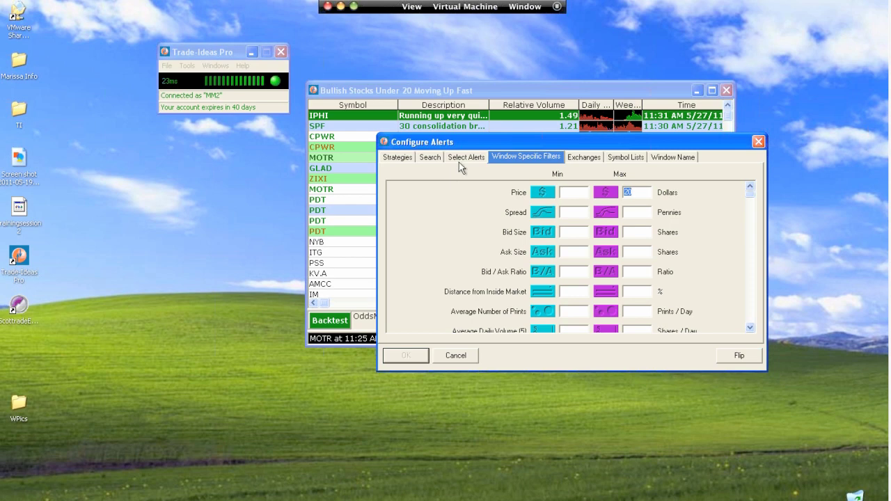
Look over the alert selection, window-specific filter and exchange settings, and return to the list of selectable alerts
{"action": "left_click", "coordinate": [461, 159]}
{"action": "left_click", "coordinate": [526, 158]}
{"action": "left_click", "coordinate": [584, 158]}
{"action": "left_click", "coordinate": [536, 158]}
{"action": "left_click", "coordinate": [472, 157]}
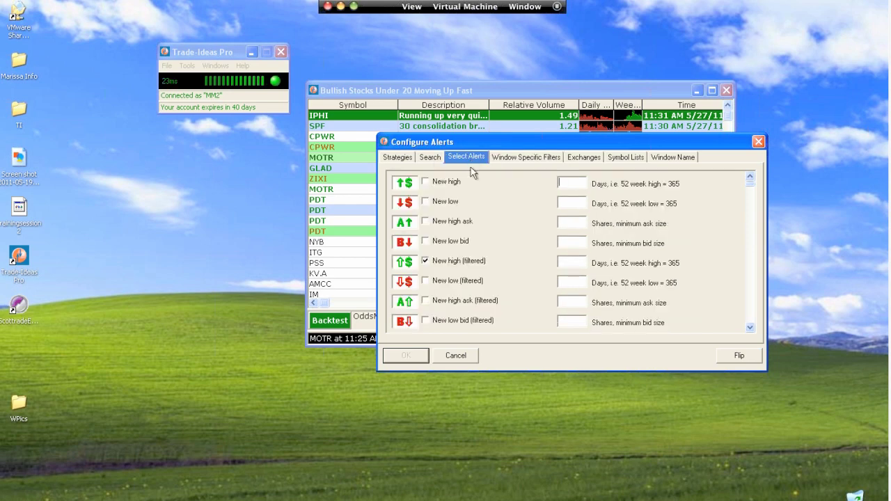